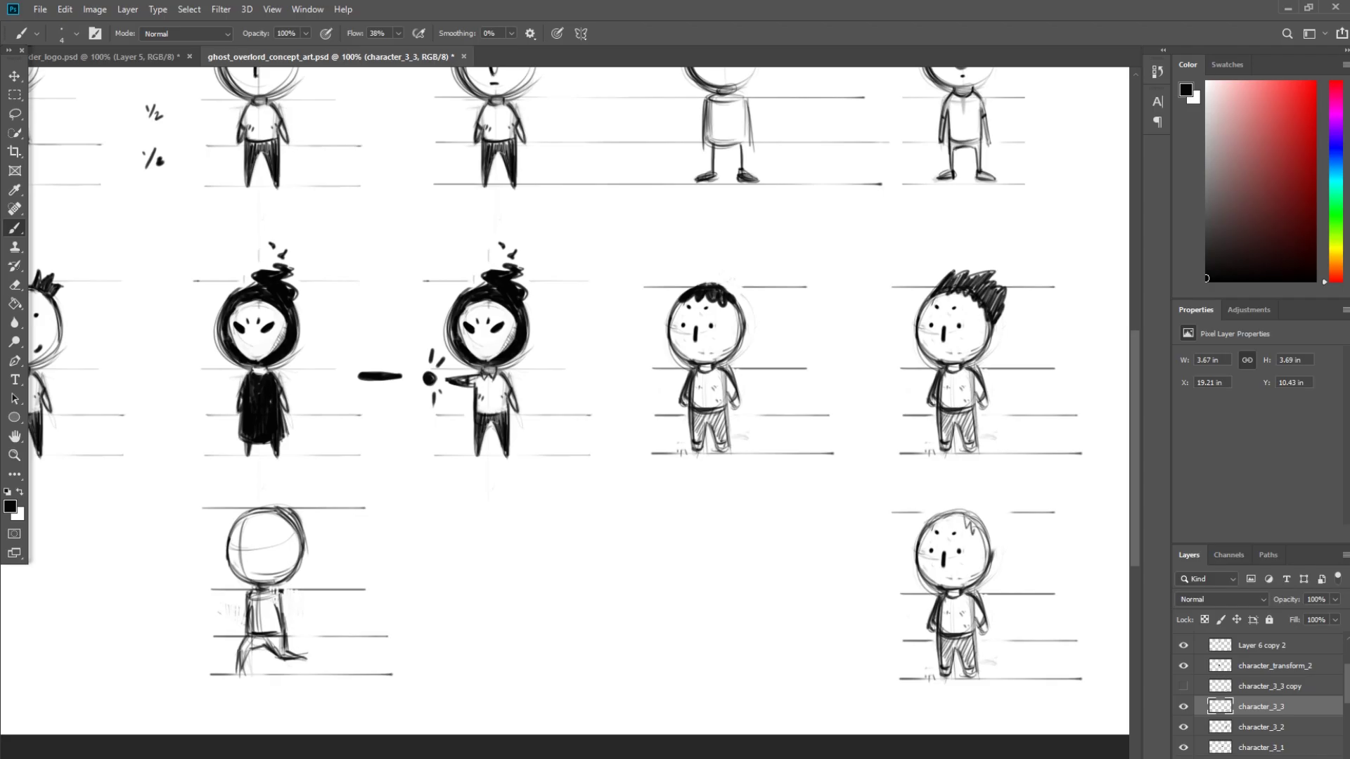
Paint a small crown on a sketched character's head and move one ghost sprite into place
mouse_move(943, 515)
left_mouse_down()
mouse_move(952, 500)
mouse_move(967, 513)
left_mouse_up()
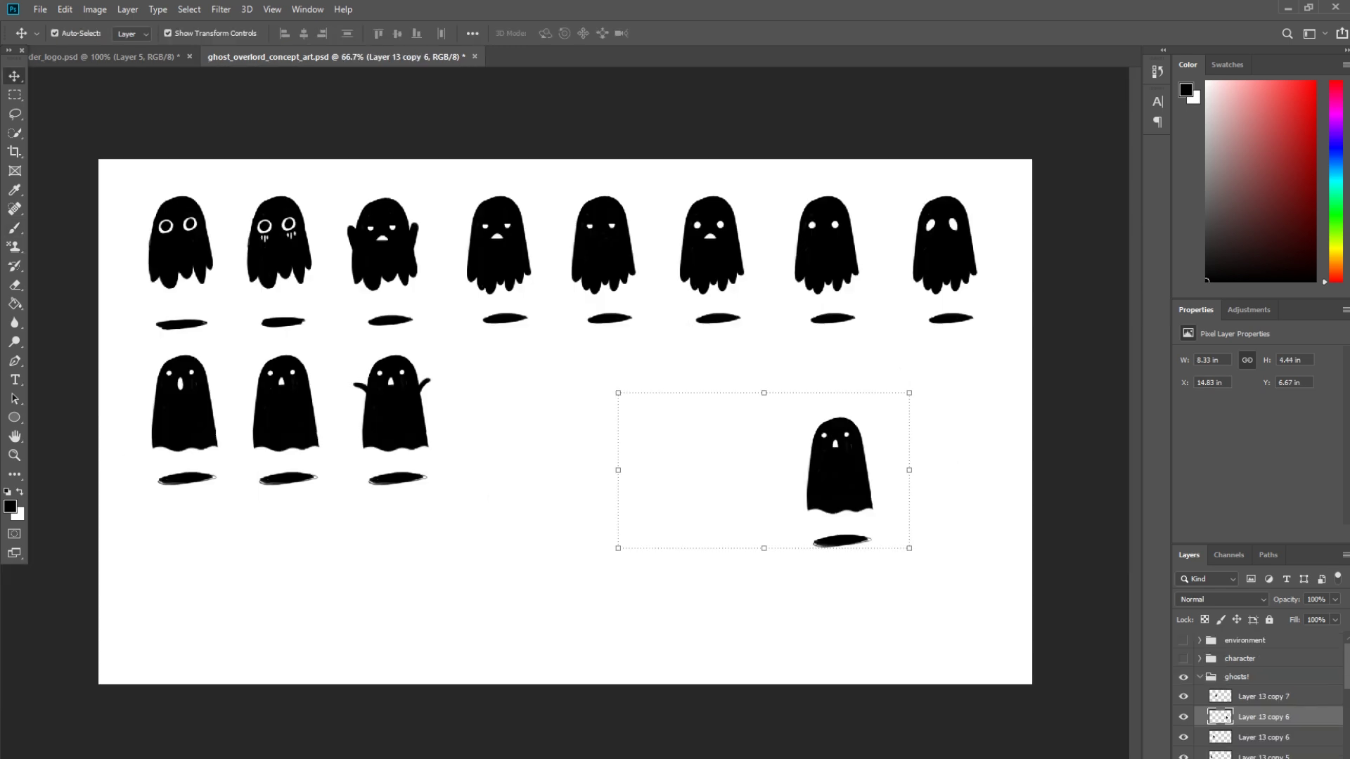
mouse_move(844, 464)
left_mouse_down()
mouse_move(827, 443)
mouse_move(808, 462)
mouse_move(722, 432)
mouse_move(613, 426)
mouse_move(541, 477)
mouse_move(510, 392)
left_mouse_up()
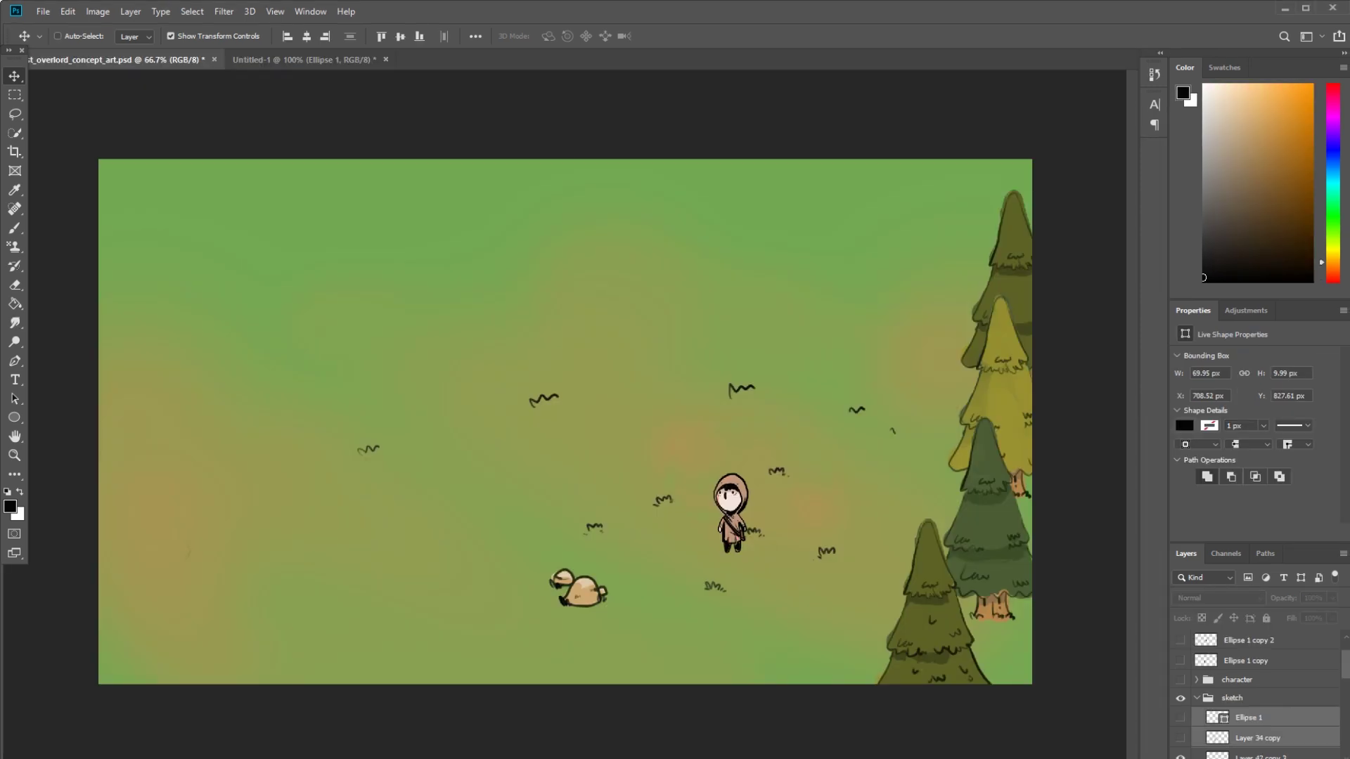
scroll(1255, 696, "up", 2)
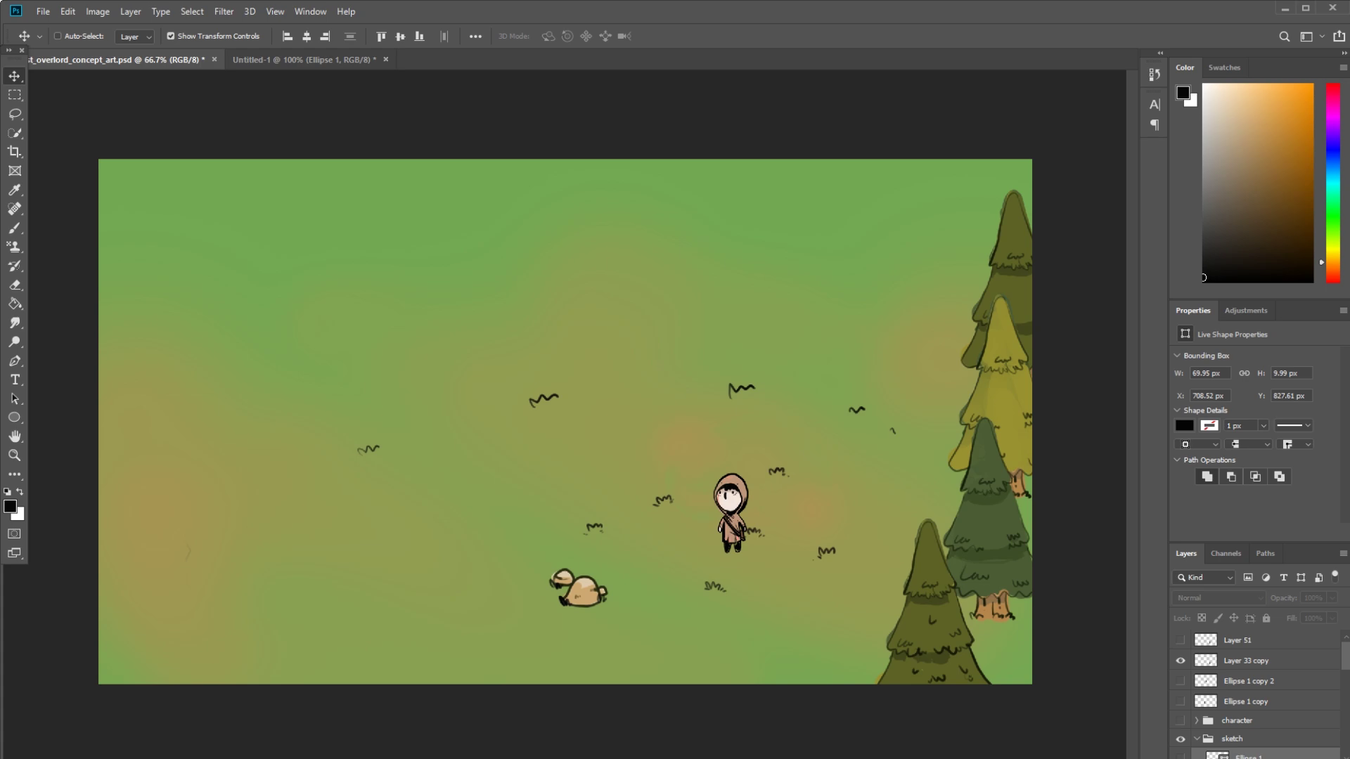
left_click(1180, 660)
left_click(1249, 661)
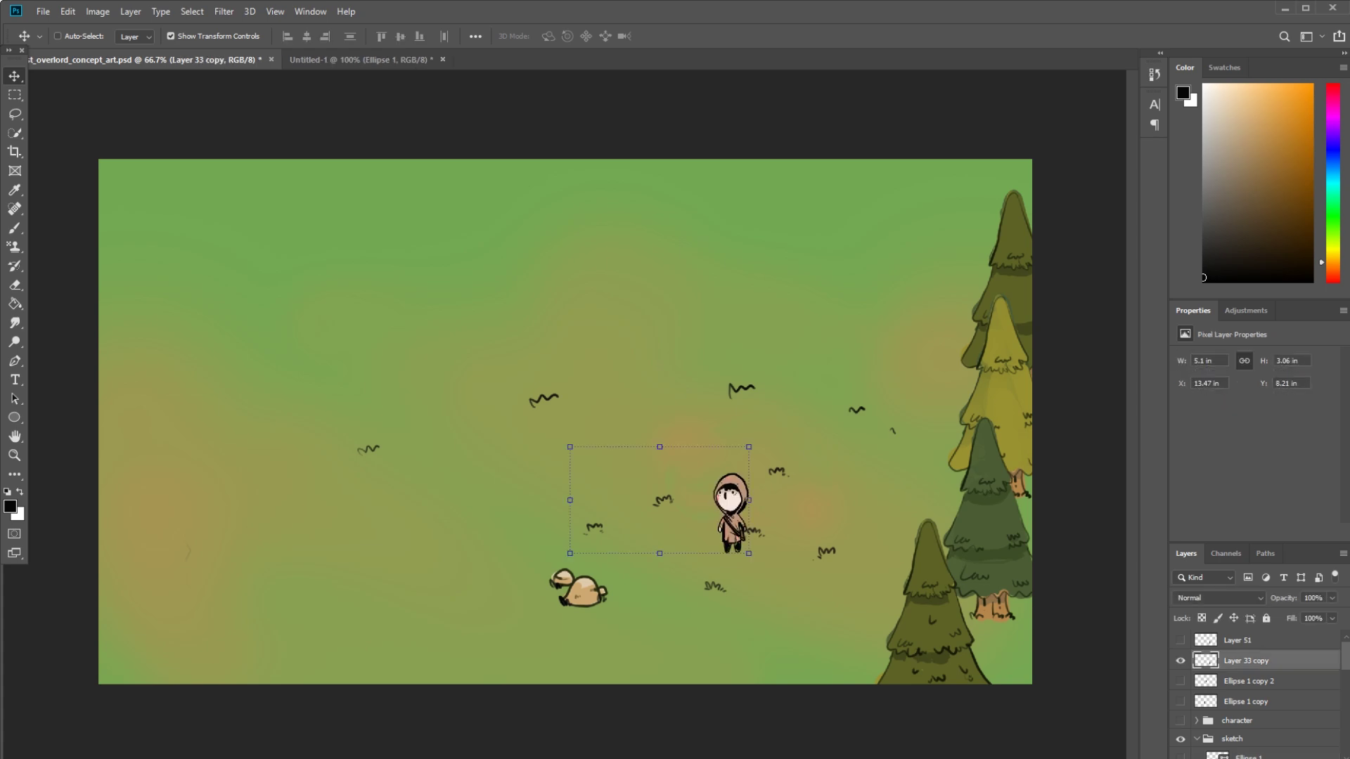
mouse_move(739, 497)
left_mouse_down()
mouse_move(616, 477)
mouse_move(762, 518)
mouse_move(337, 506)
left_mouse_up()
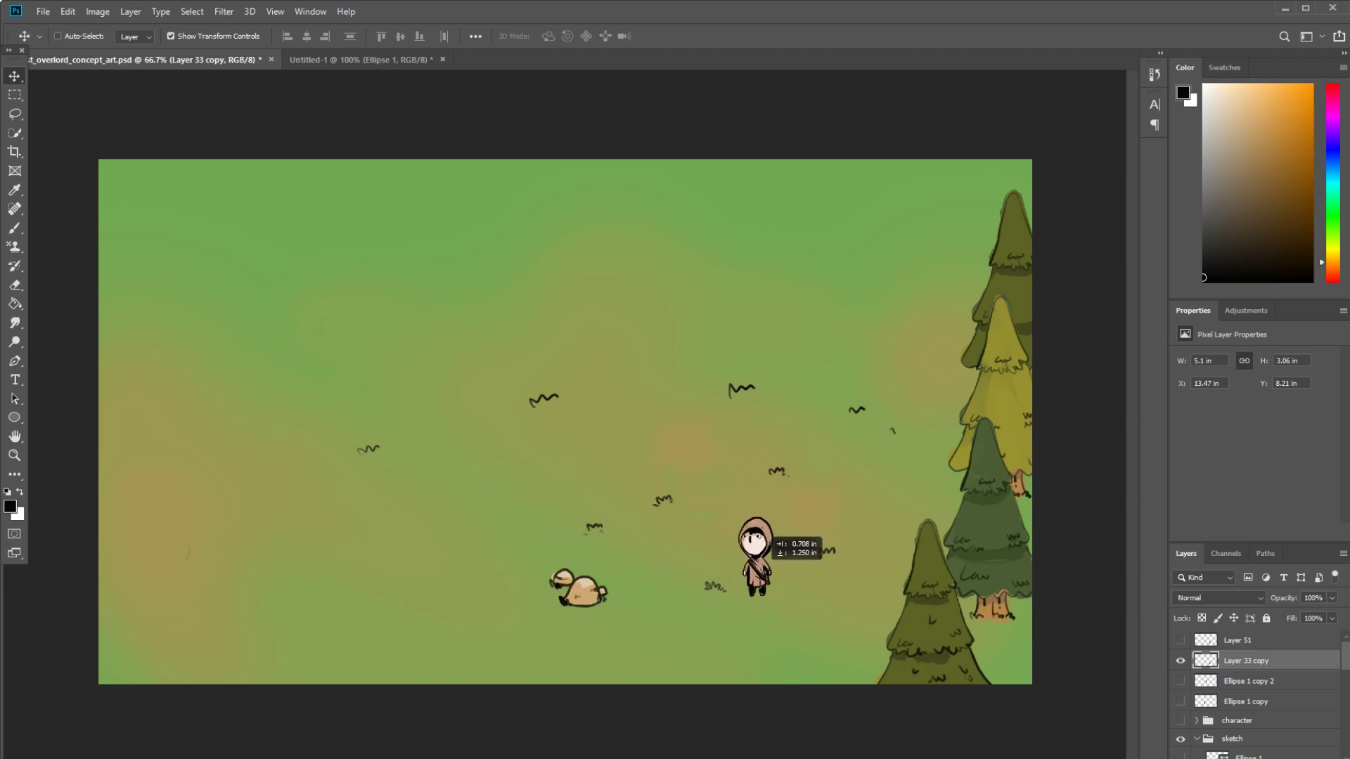
left_click_drag(338, 506, 769, 540)
left_click(1181, 641)
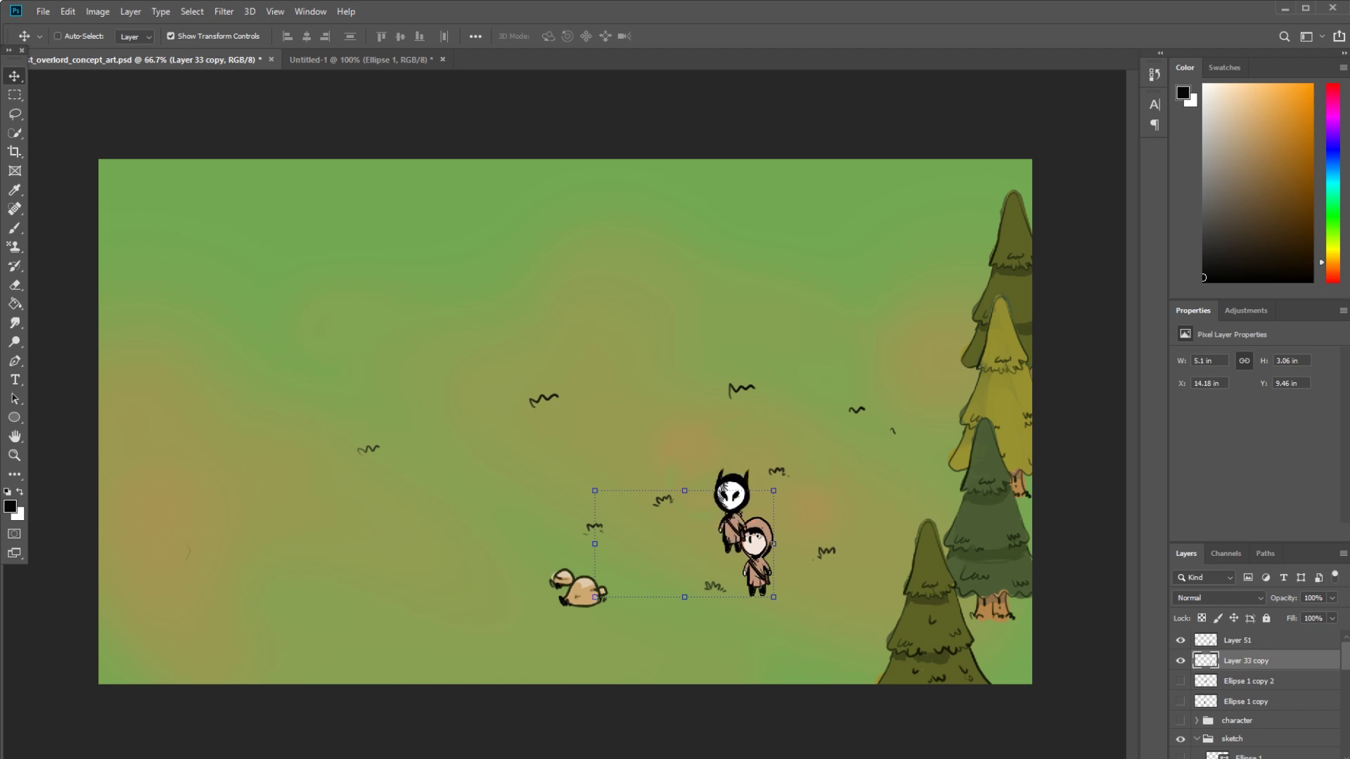
left_click(1180, 680)
left_click(1181, 680)
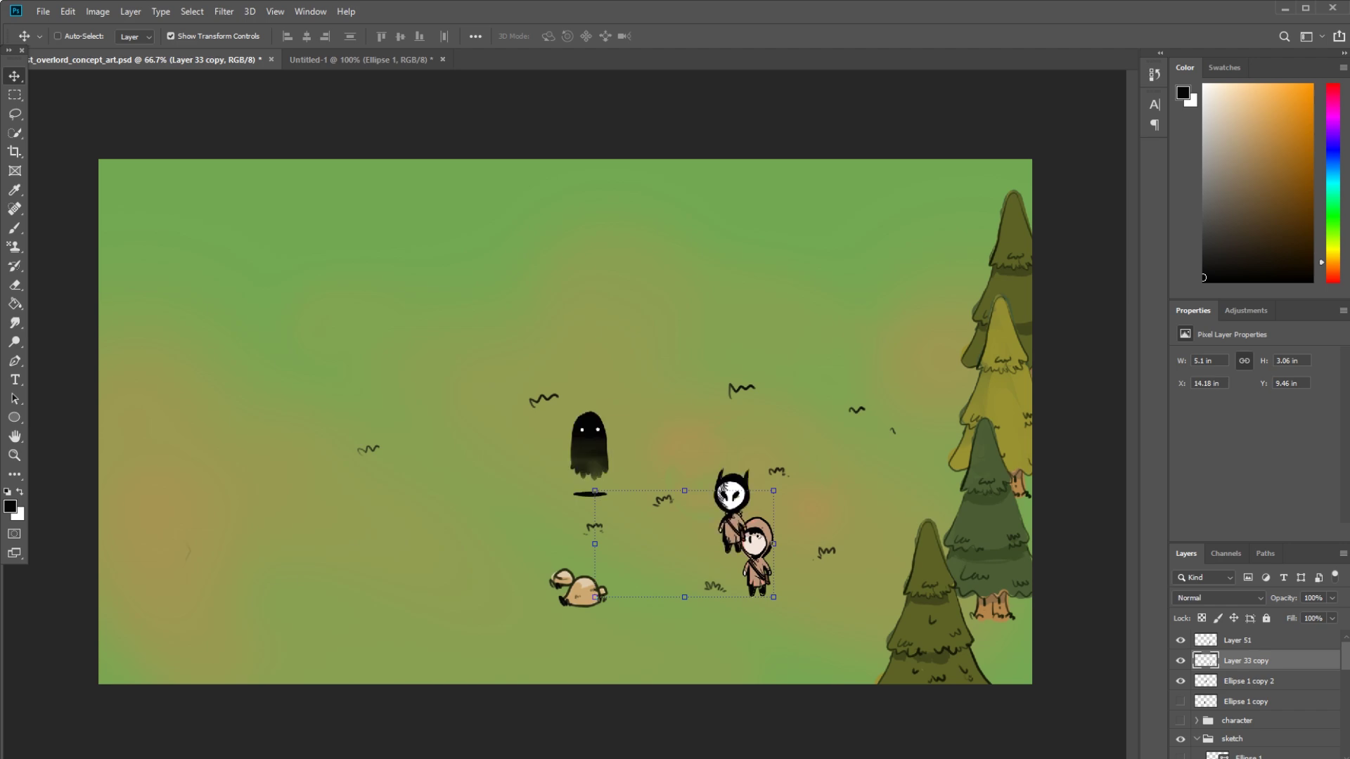
left_click(1181, 660)
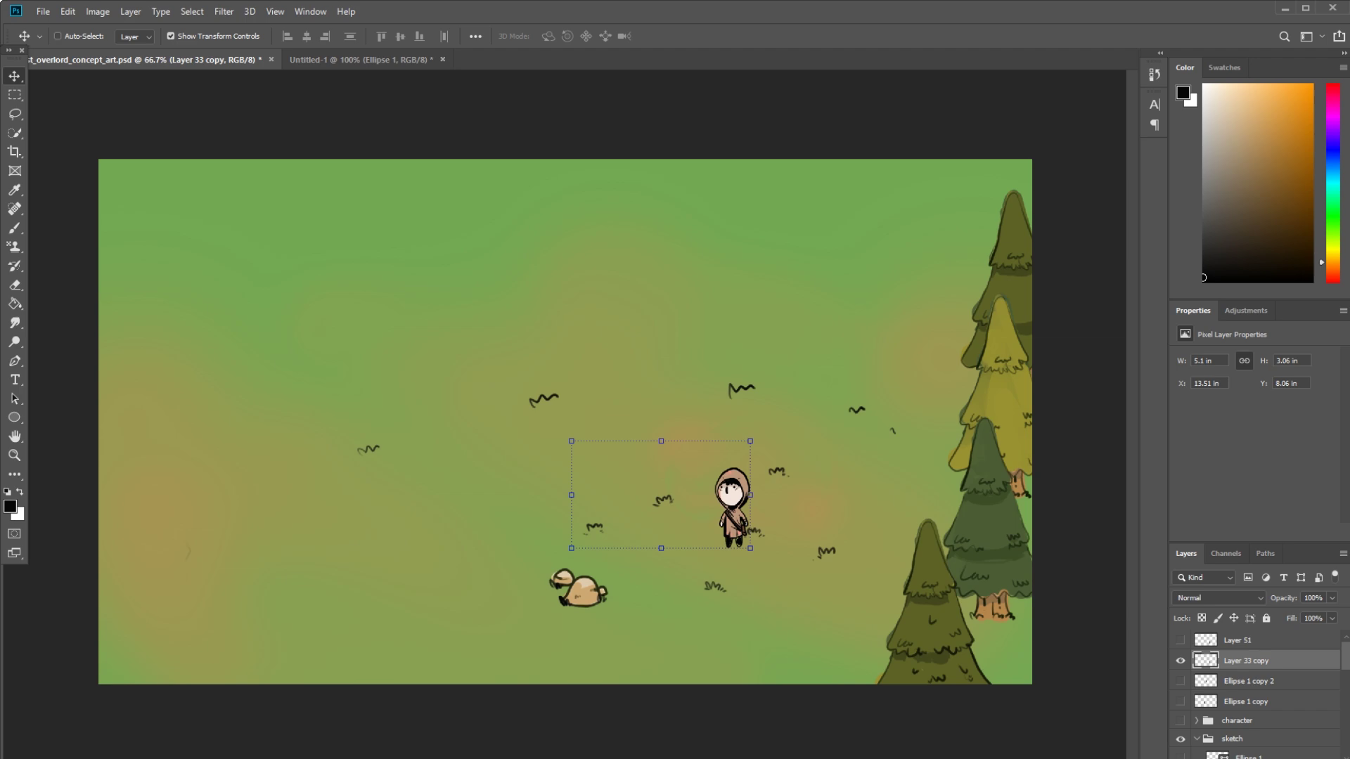
Show Layer 51, hide Layer 33 copy, and show the Ellipse and Layer 34 copy layers
left_click(1180, 640)
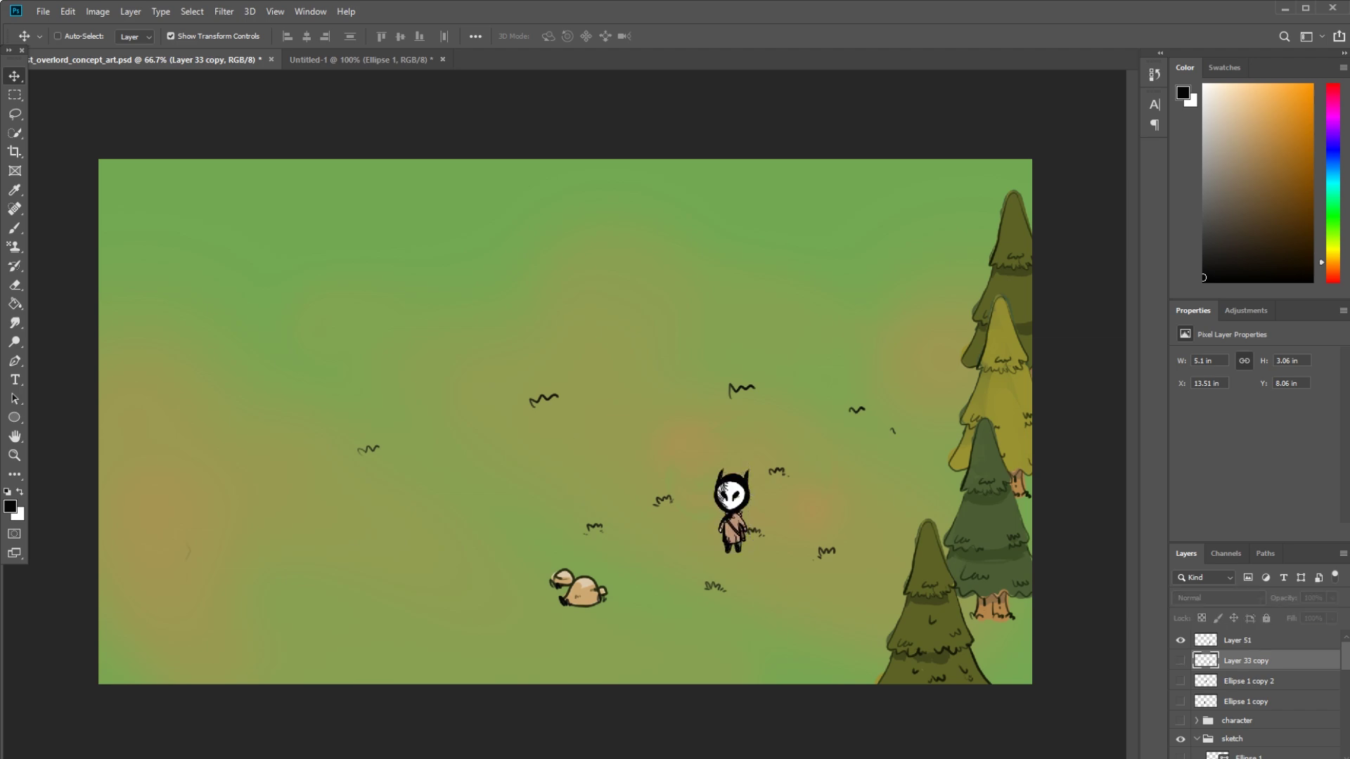
left_click(1180, 681)
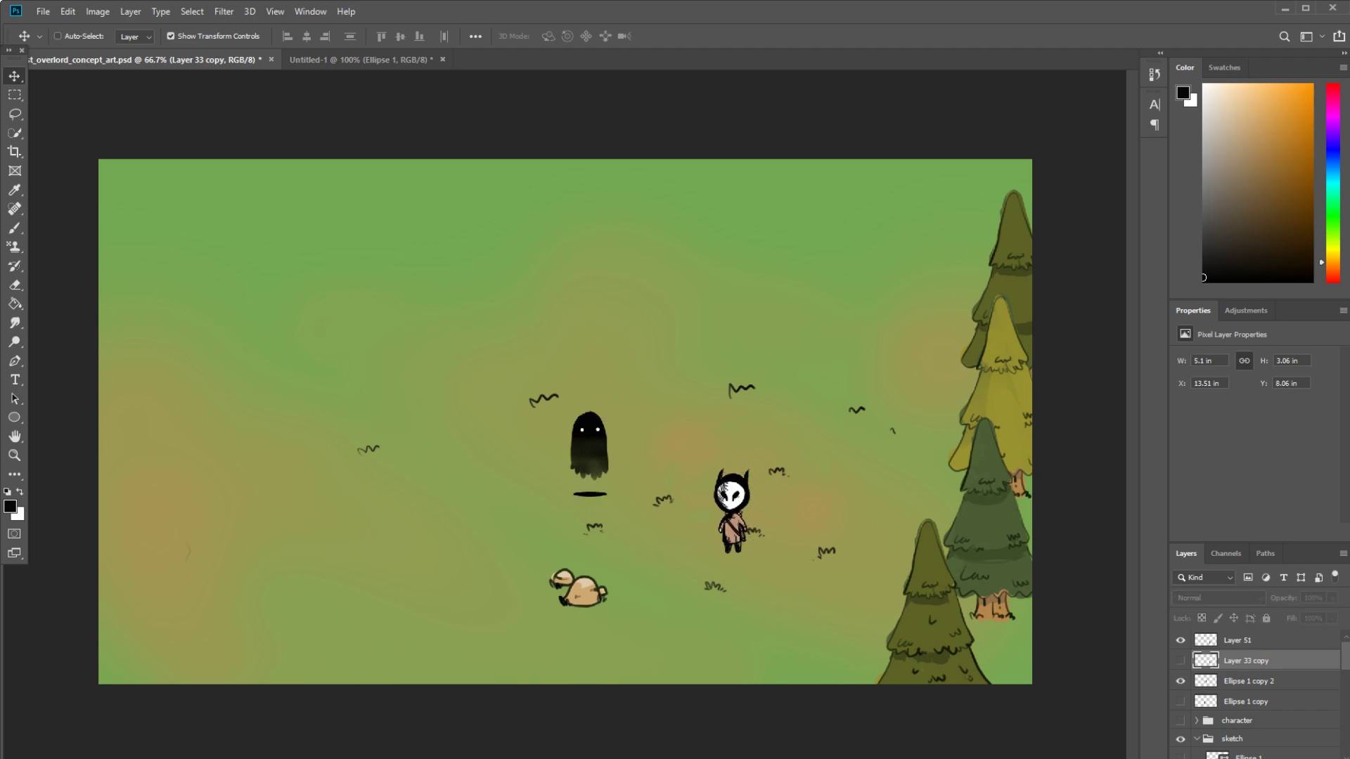
left_click(1181, 702)
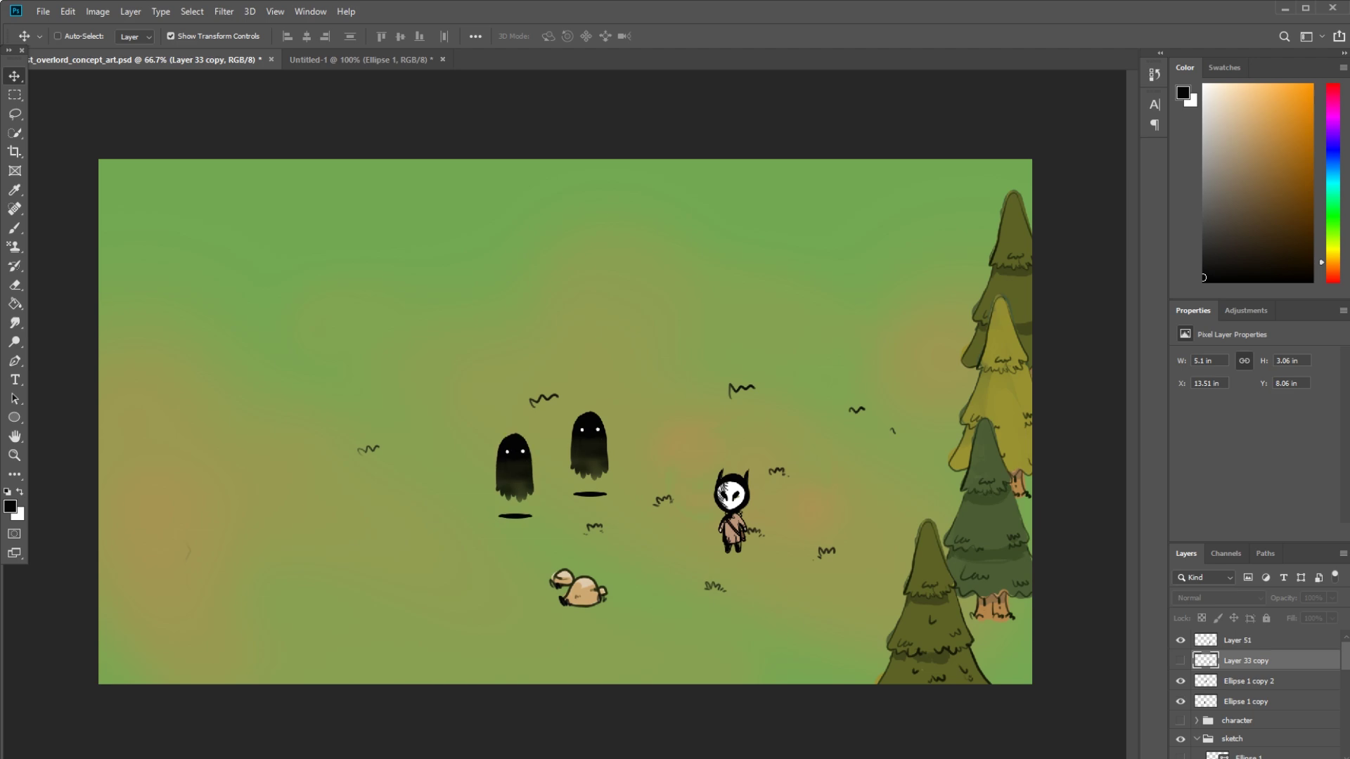
scroll(1256, 685, "down", 2)
scroll(1255, 685, "down", 1)
scroll(1255, 685, "down", 1)
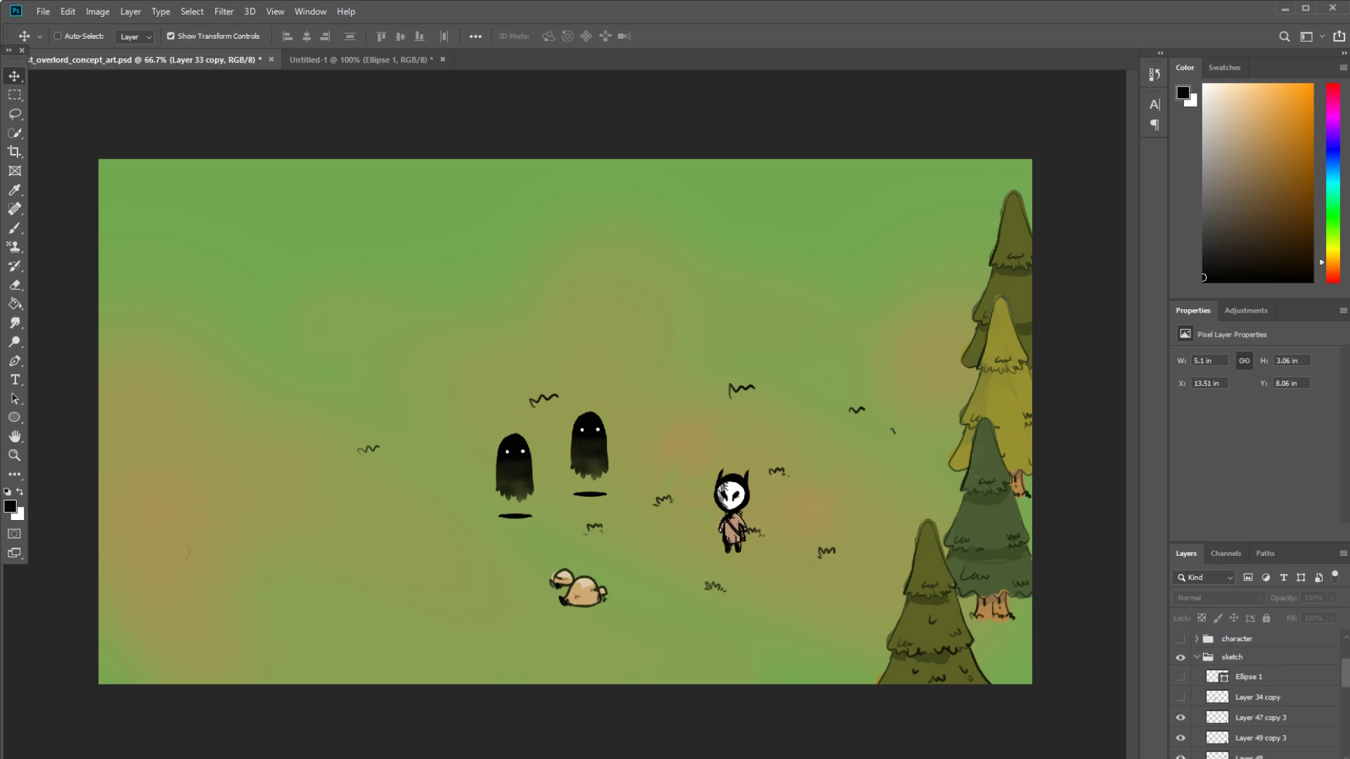
left_click(1181, 676)
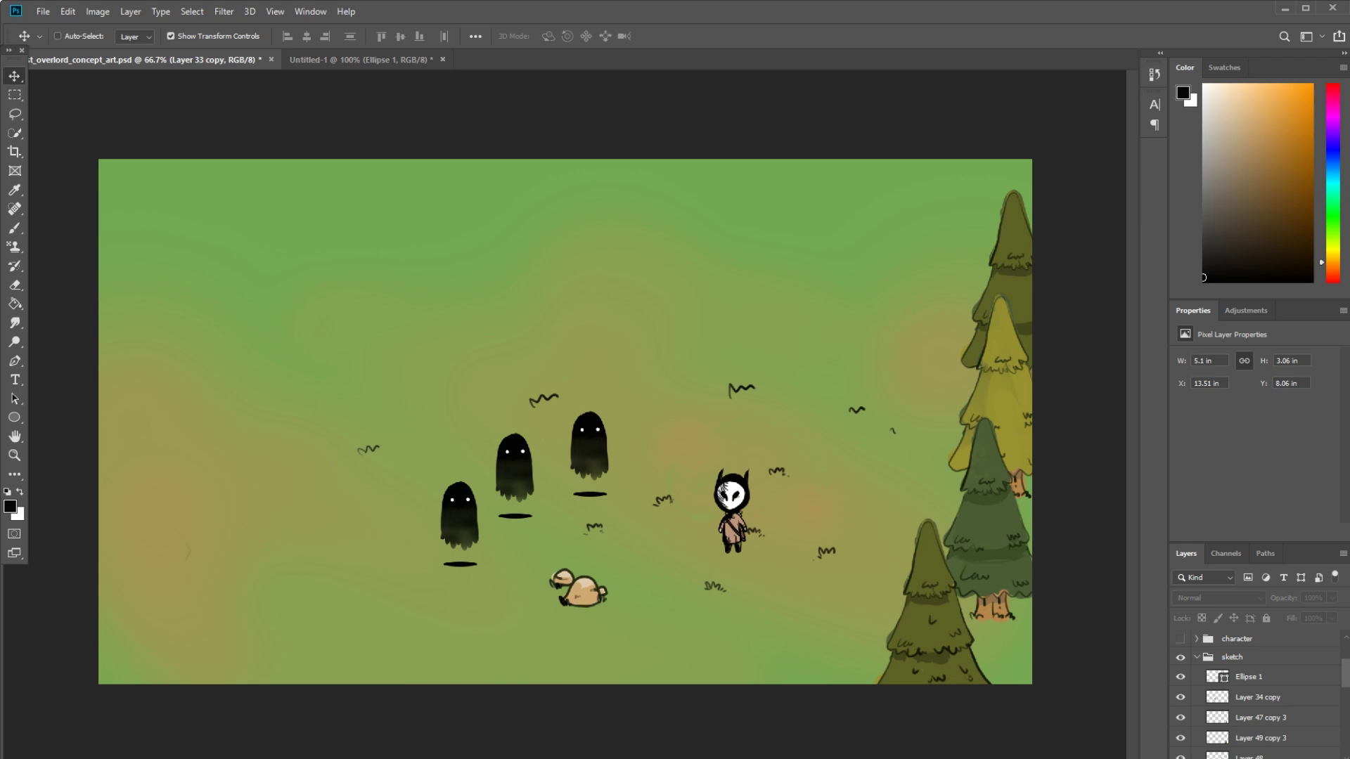
scroll(1255, 686, "up", 3)
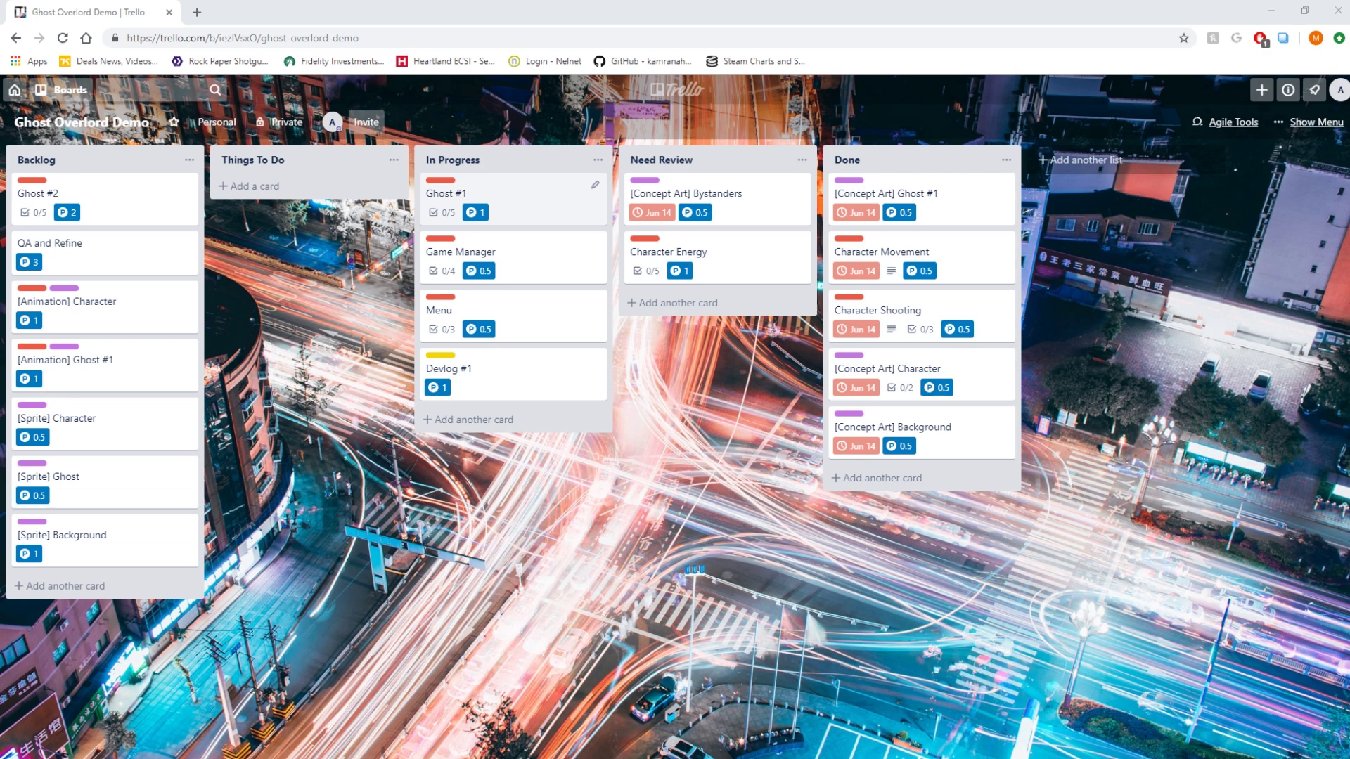
left_click(496, 201)
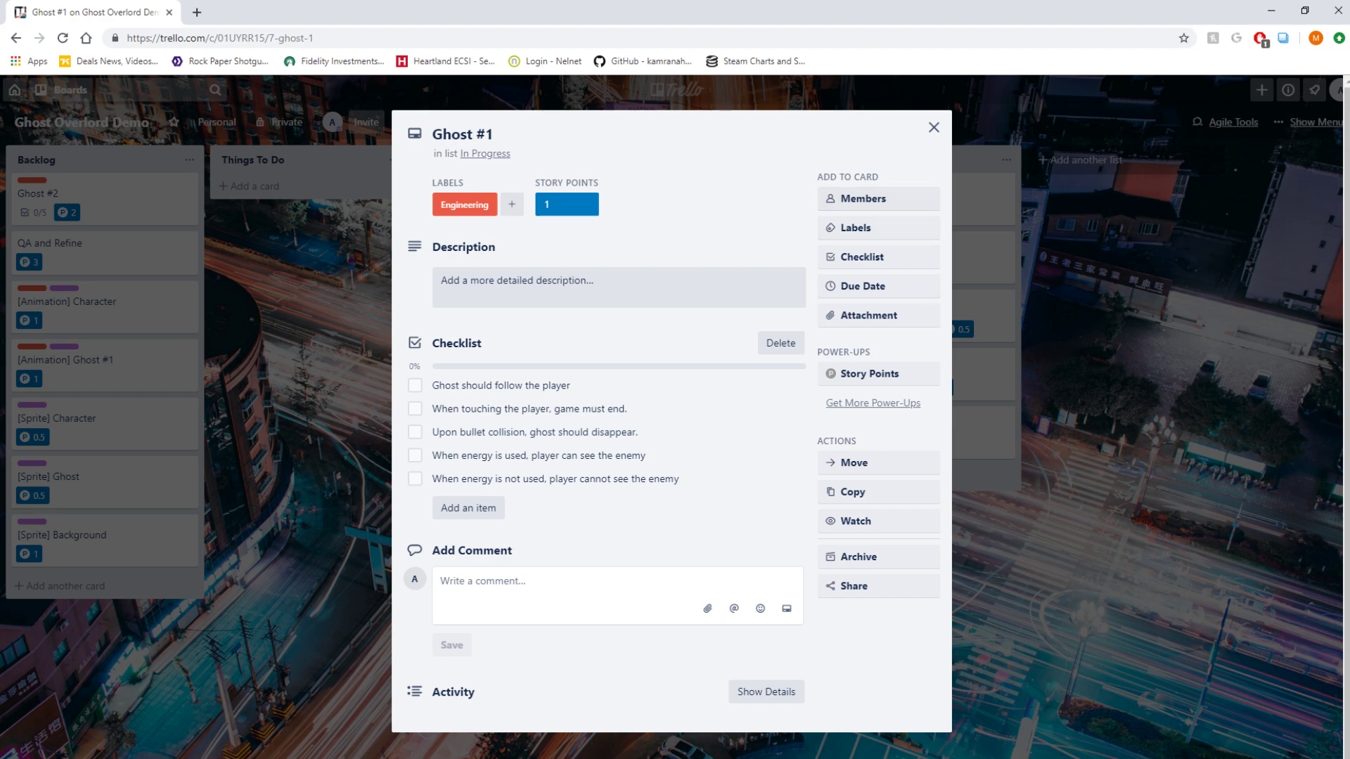
left_click(933, 127)
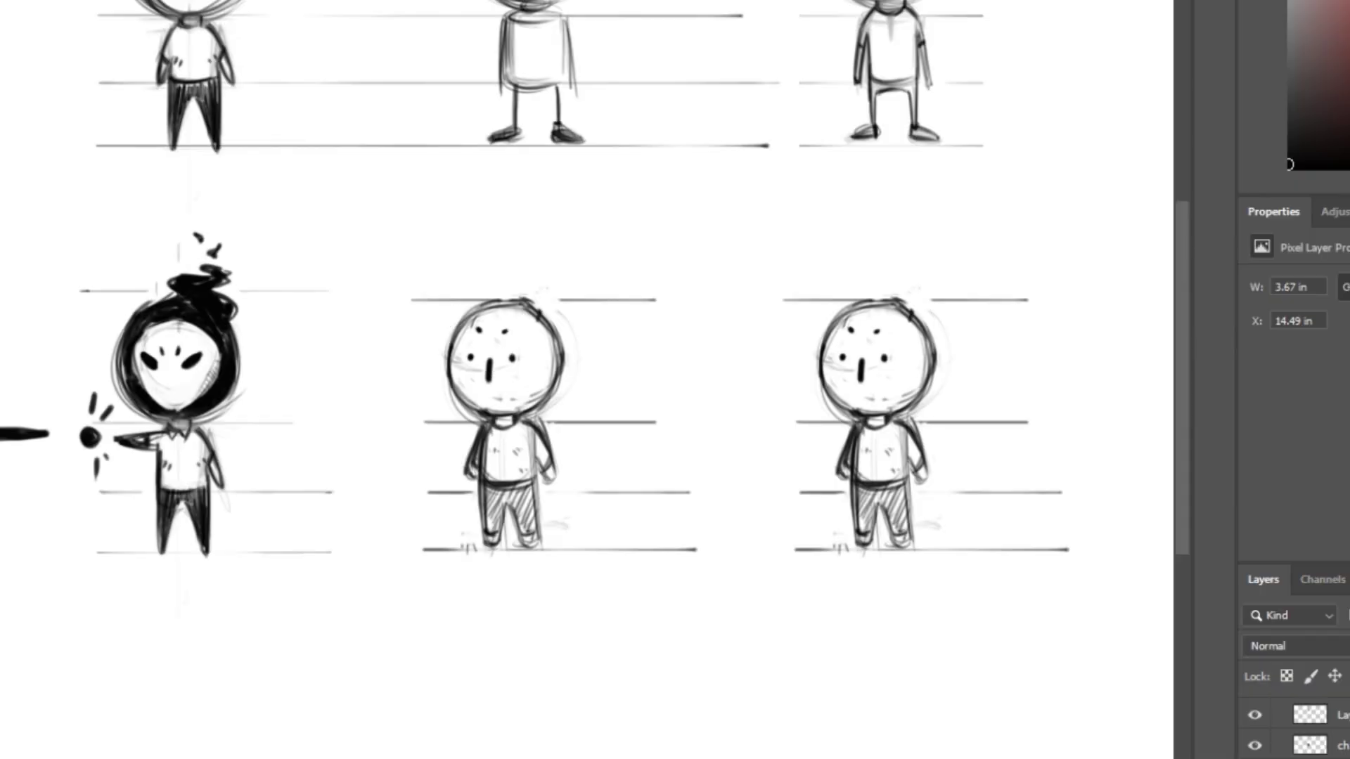
Darken a character's upper-left head edge, then erase the lower character's spiky hair tip with an enlarged eraser
left_click_drag(464, 325, 490, 304)
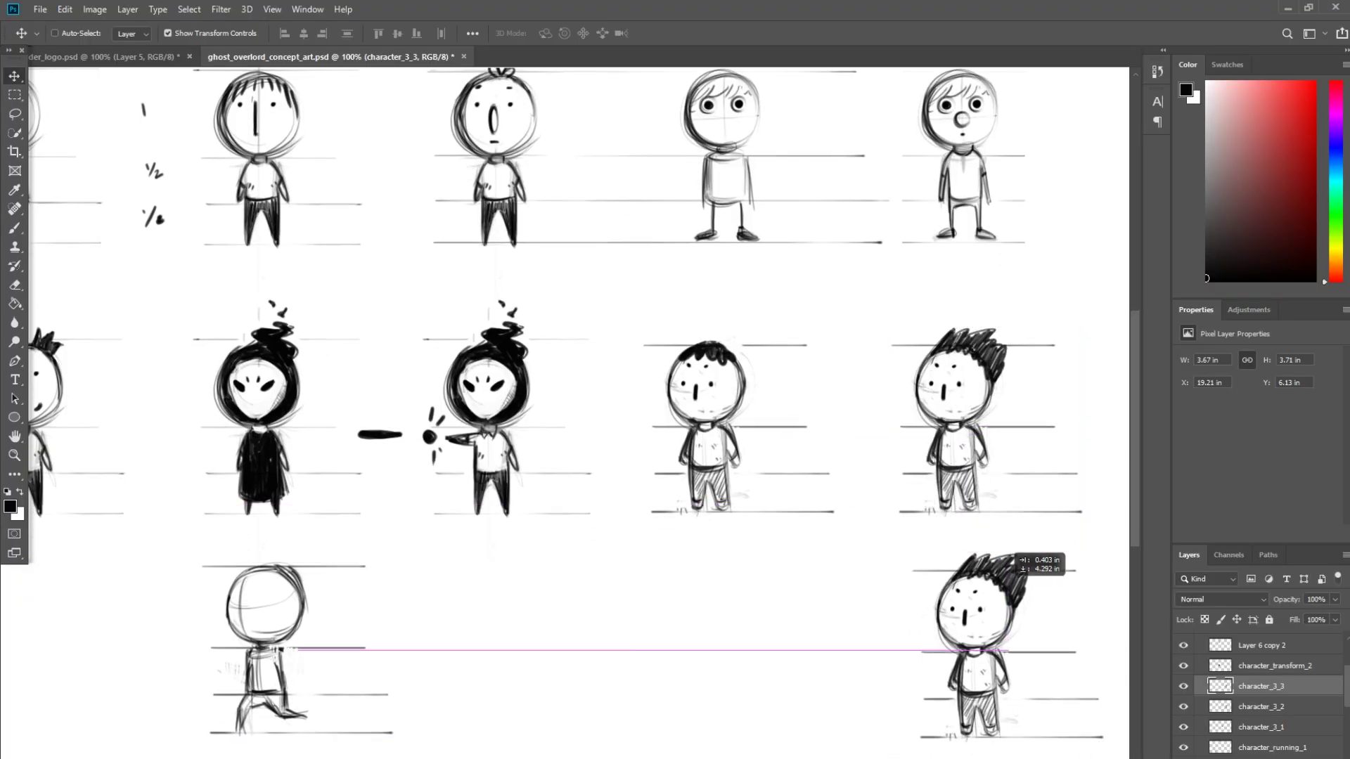
scroll(986, 544, "down", 2)
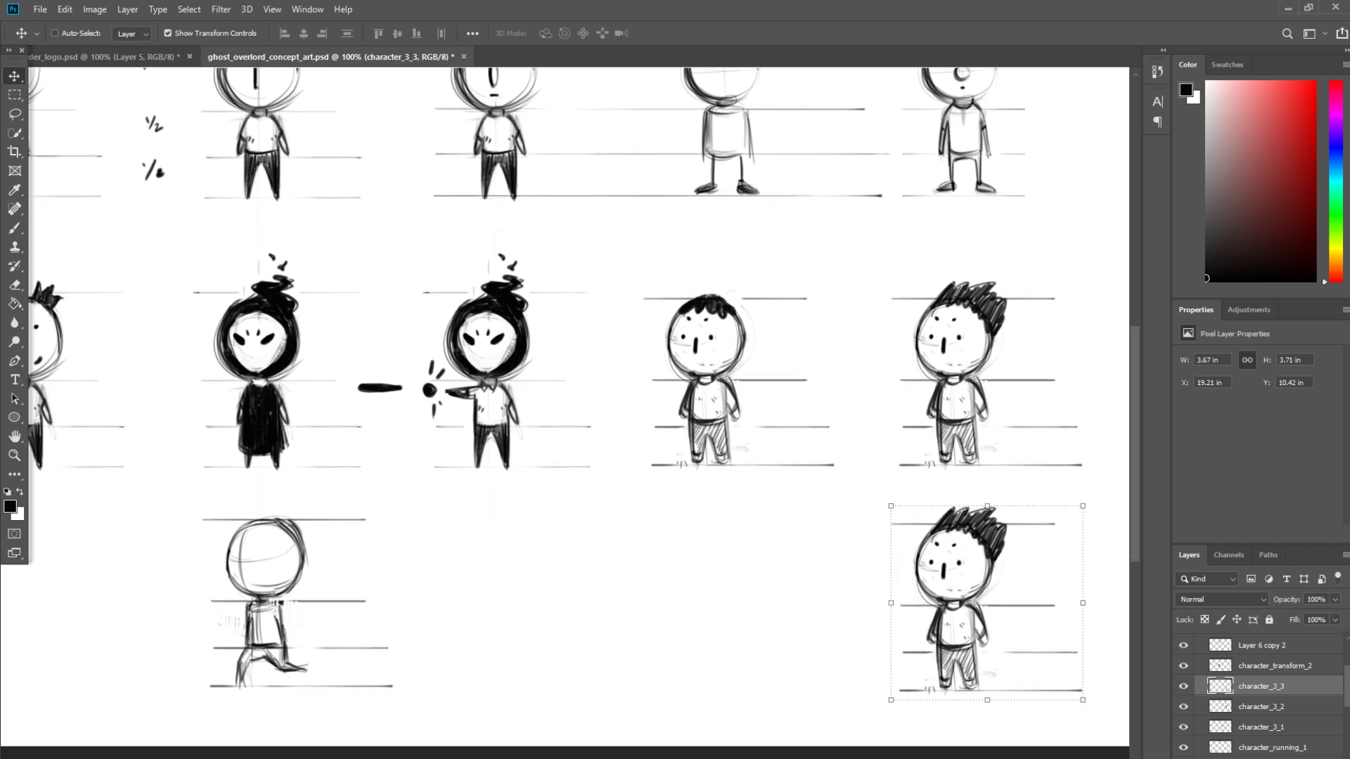
key("e")
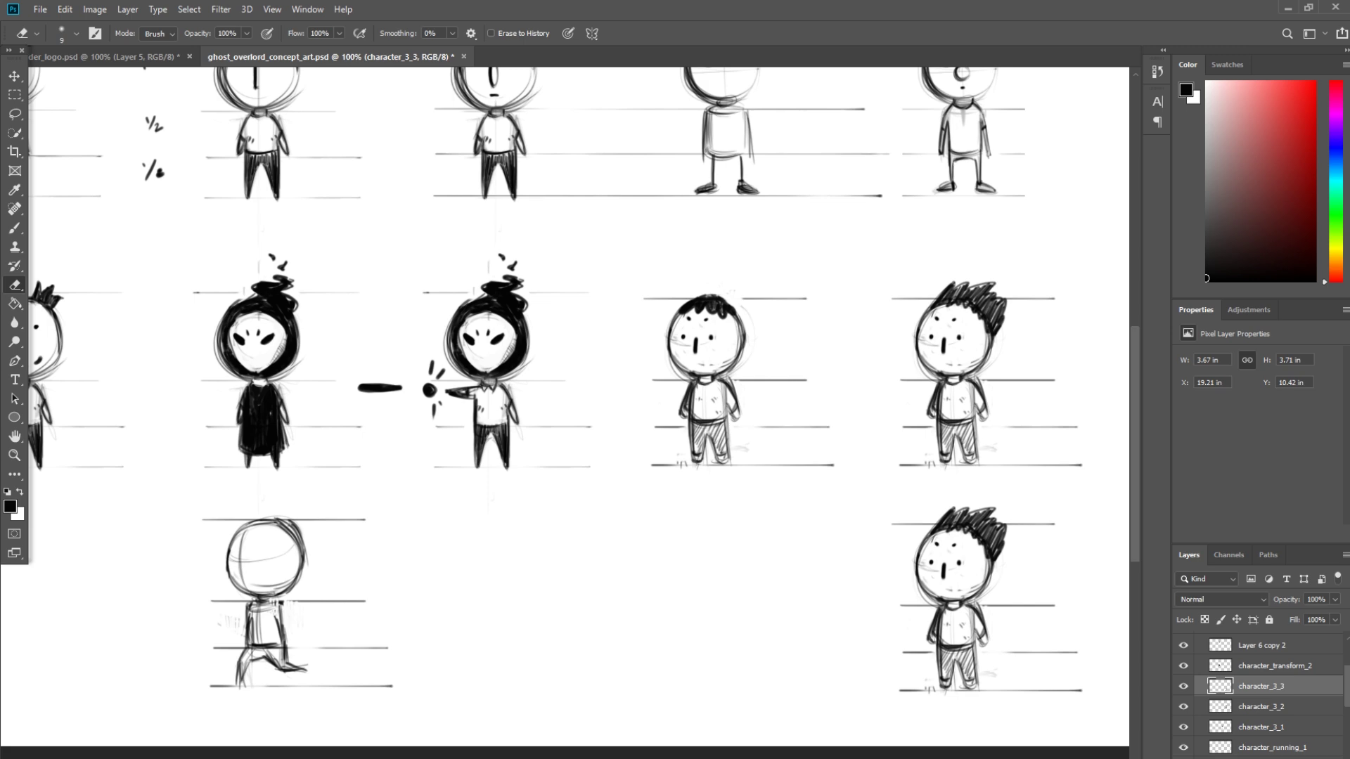
key("bracketright")
key("bracketright")
key("bracketright")
mouse_move(923, 521)
left_mouse_down()
mouse_move(991, 516)
mouse_move(996, 542)
mouse_move(931, 534)
left_mouse_up()
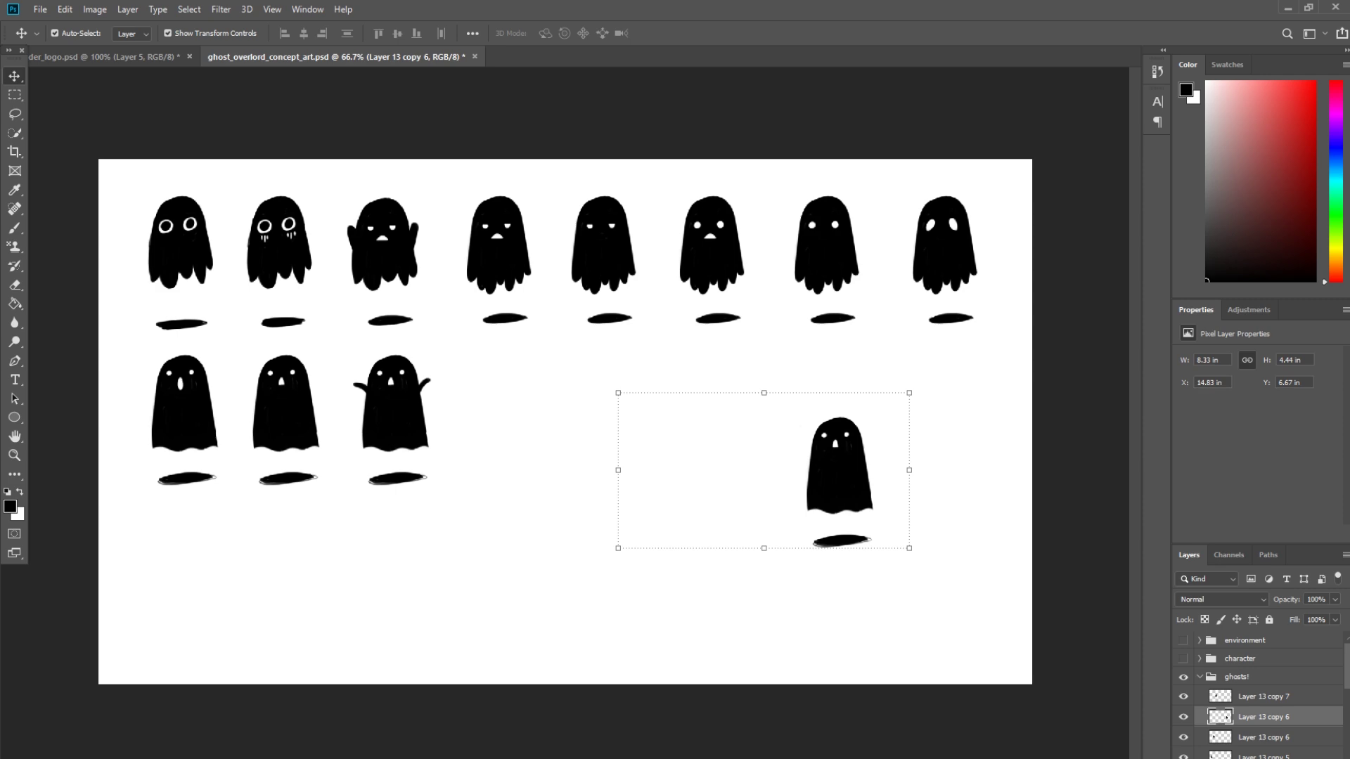
Move the lone ghost into row 2, then place the waving ghost (Layer 13 copy 7) beside it
mouse_move(862, 433)
left_mouse_down()
mouse_move(839, 466)
mouse_move(783, 466)
mouse_move(599, 416)
mouse_move(621, 455)
mouse_move(564, 479)
mouse_move(531, 443)
mouse_move(517, 390)
left_mouse_up()
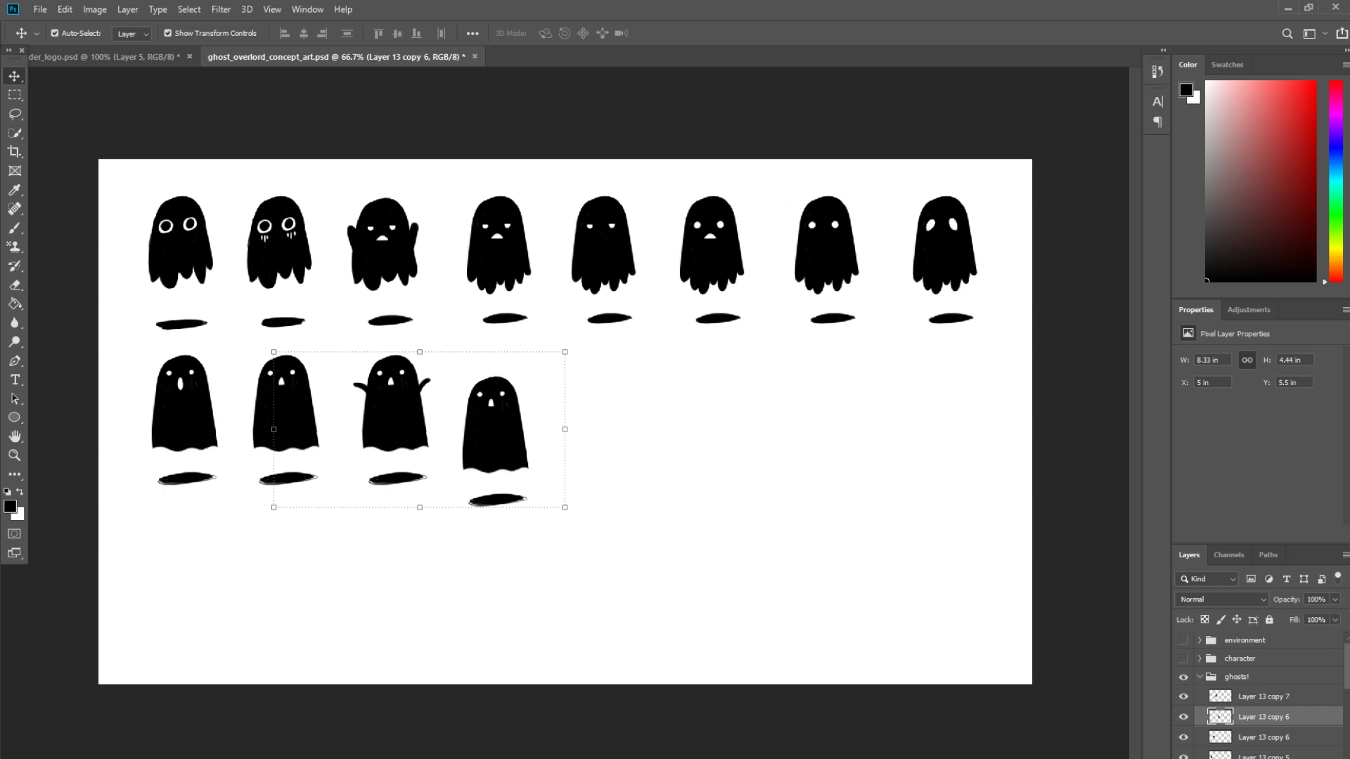
key("alt+bracketright")
mouse_move(406, 376)
left_mouse_down()
mouse_move(413, 424)
mouse_move(386, 446)
left_mouse_up()
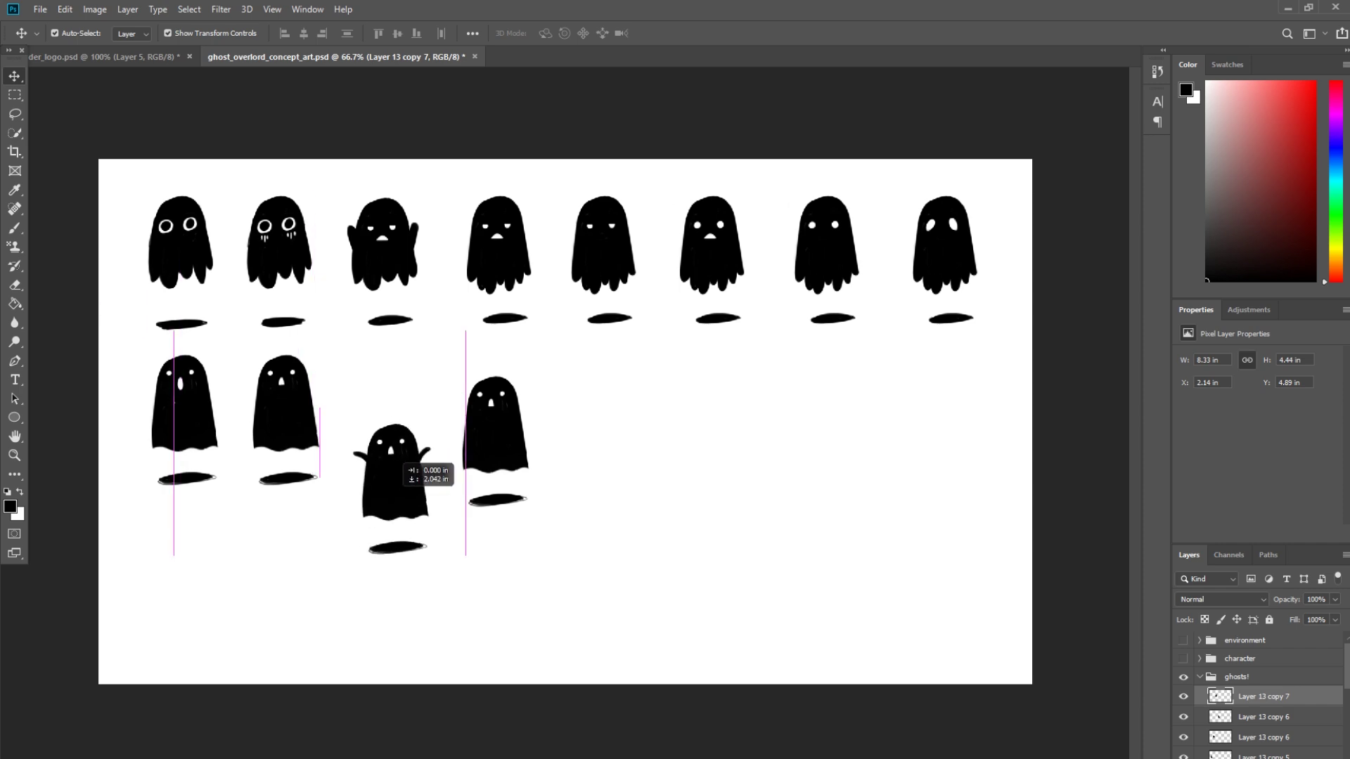
mouse_move(386, 446)
left_mouse_down()
mouse_move(430, 552)
mouse_move(682, 543)
mouse_move(667, 452)
mouse_move(727, 461)
mouse_move(709, 446)
mouse_move(538, 533)
mouse_move(396, 452)
mouse_move(390, 412)
mouse_move(411, 392)
mouse_move(389, 384)
mouse_move(404, 398)
left_mouse_up()
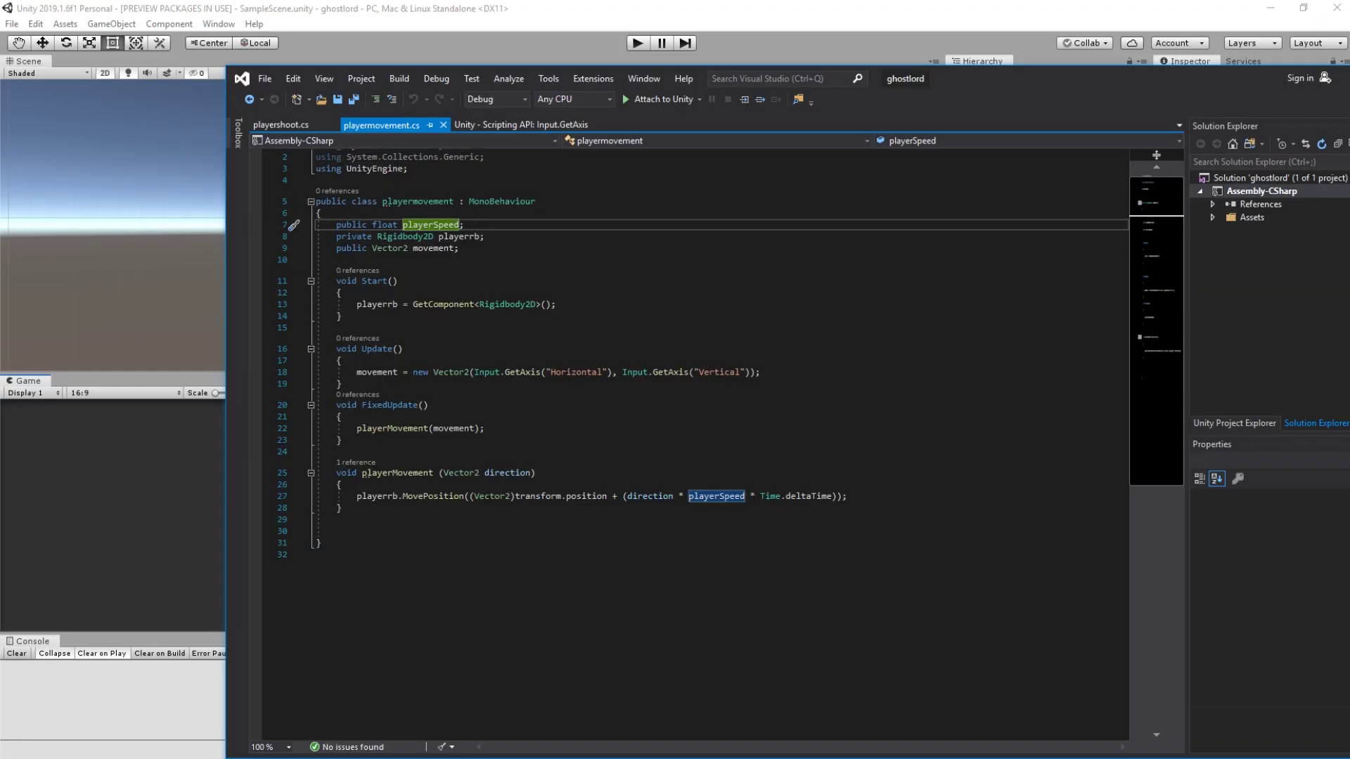
Switch from playermovement.cs in Visual Studio back to the Unity editor
key("alt+Tab")
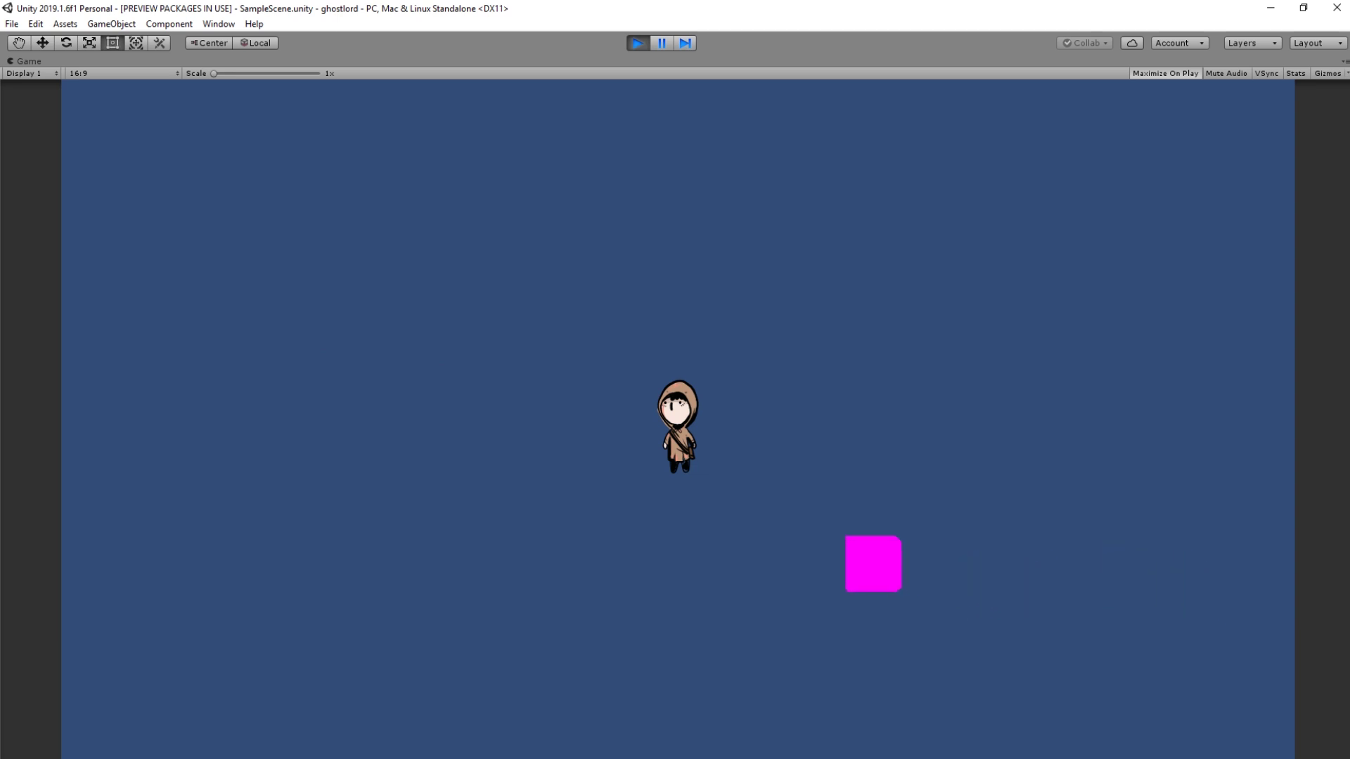
Restart Play mode with Ctrl+P, then move the hooded character while firing bullets upward
key("ctrl+p")
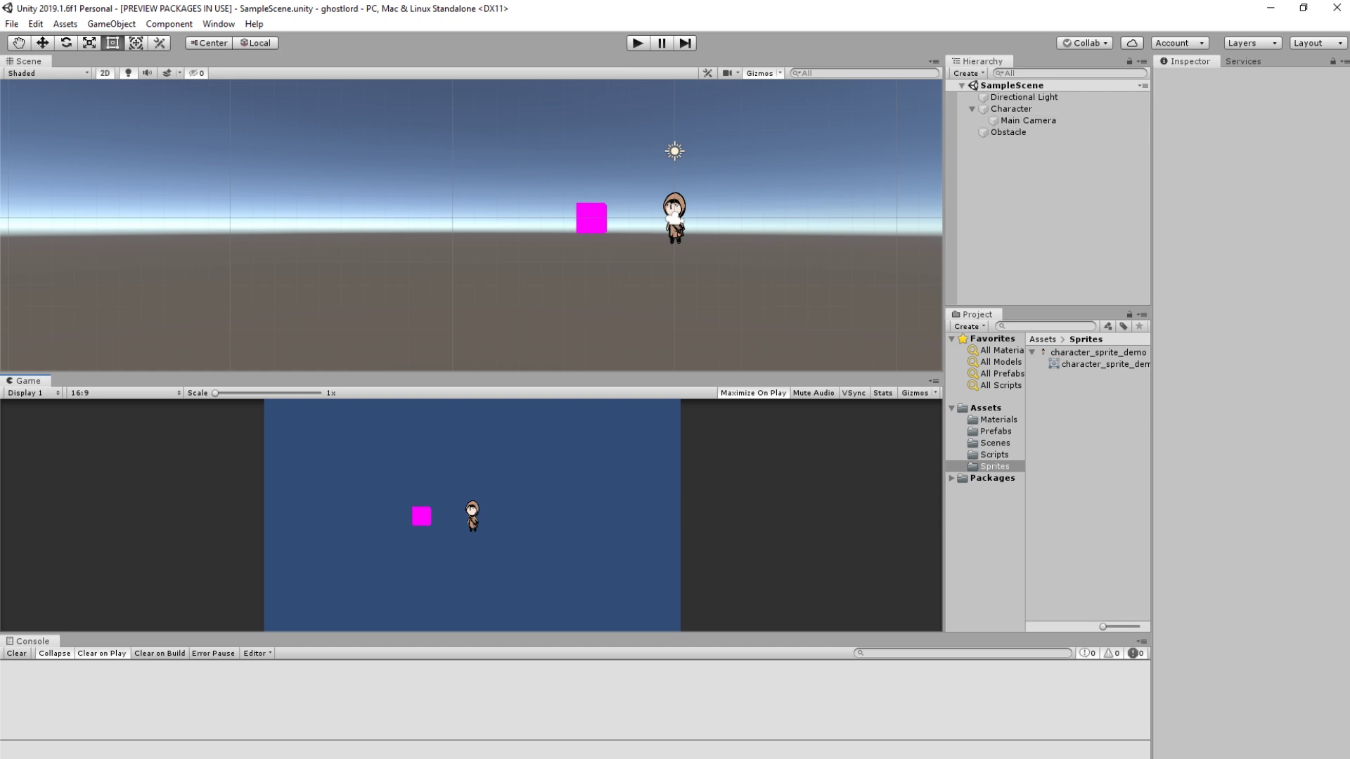
key("ctrl+p")
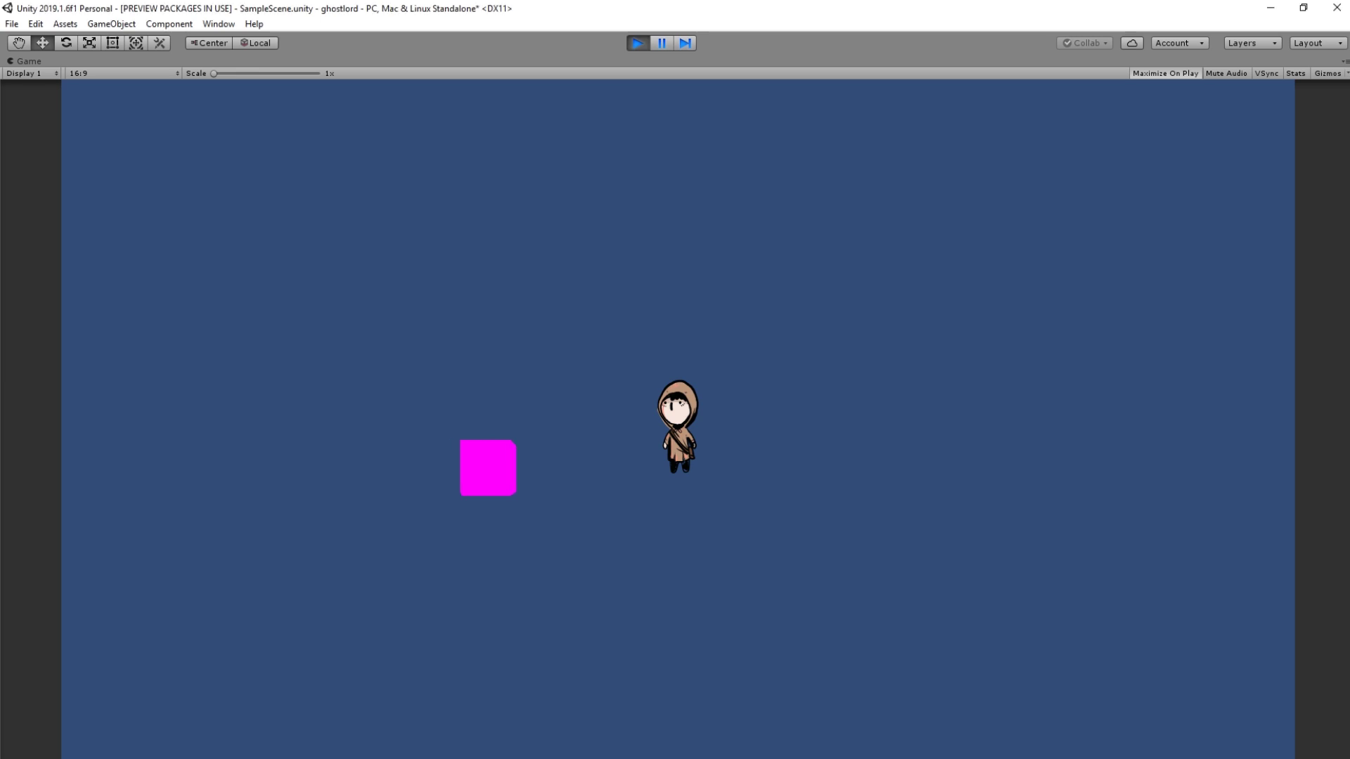
key("space")
key("space")
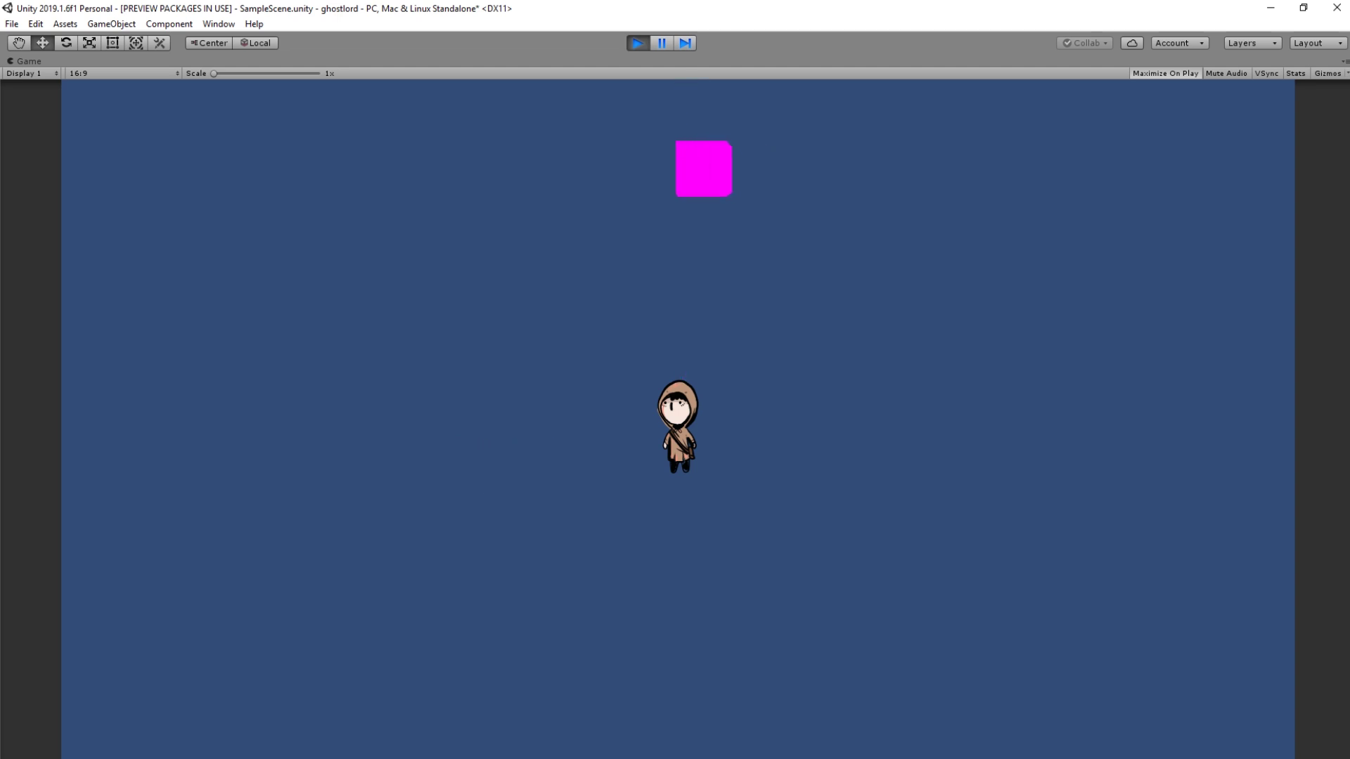
key("space")
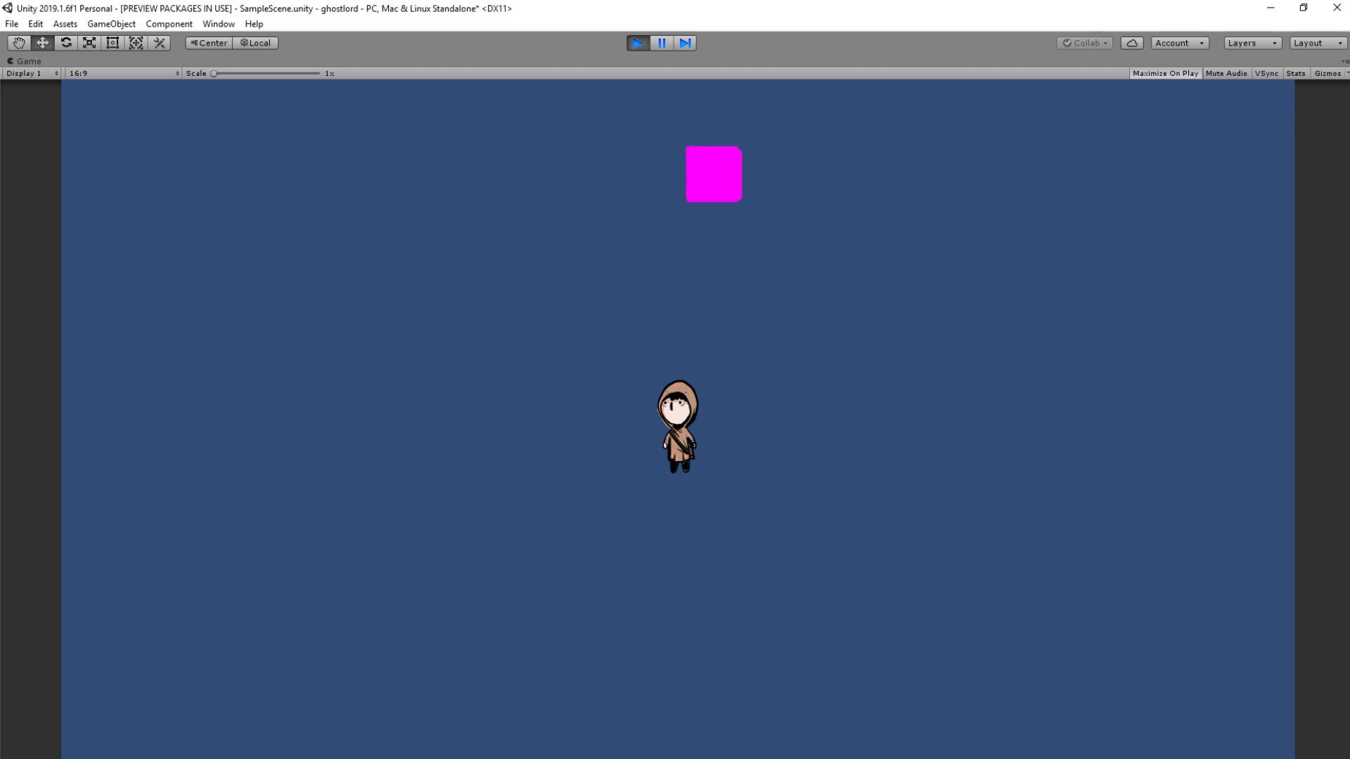
key("space")
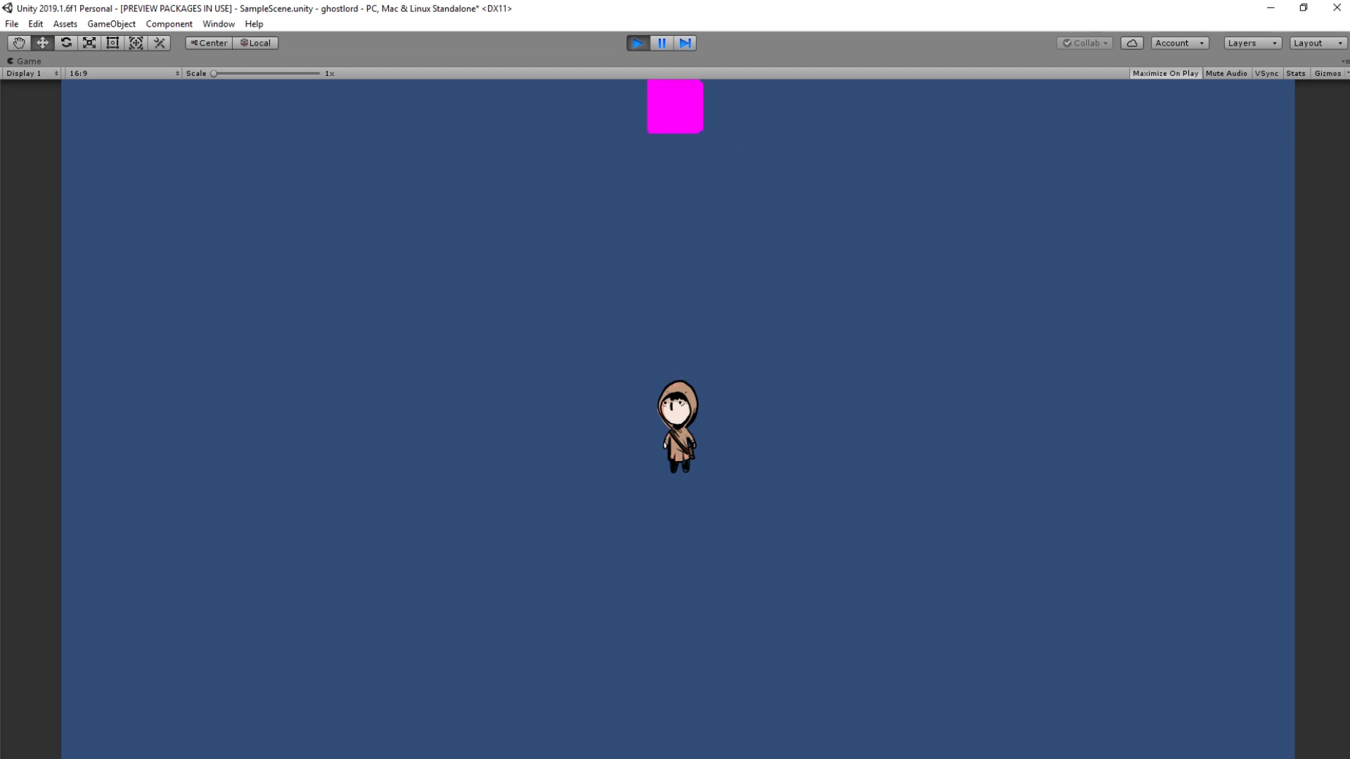
key("space")
key("space")
key("space")
key("space")
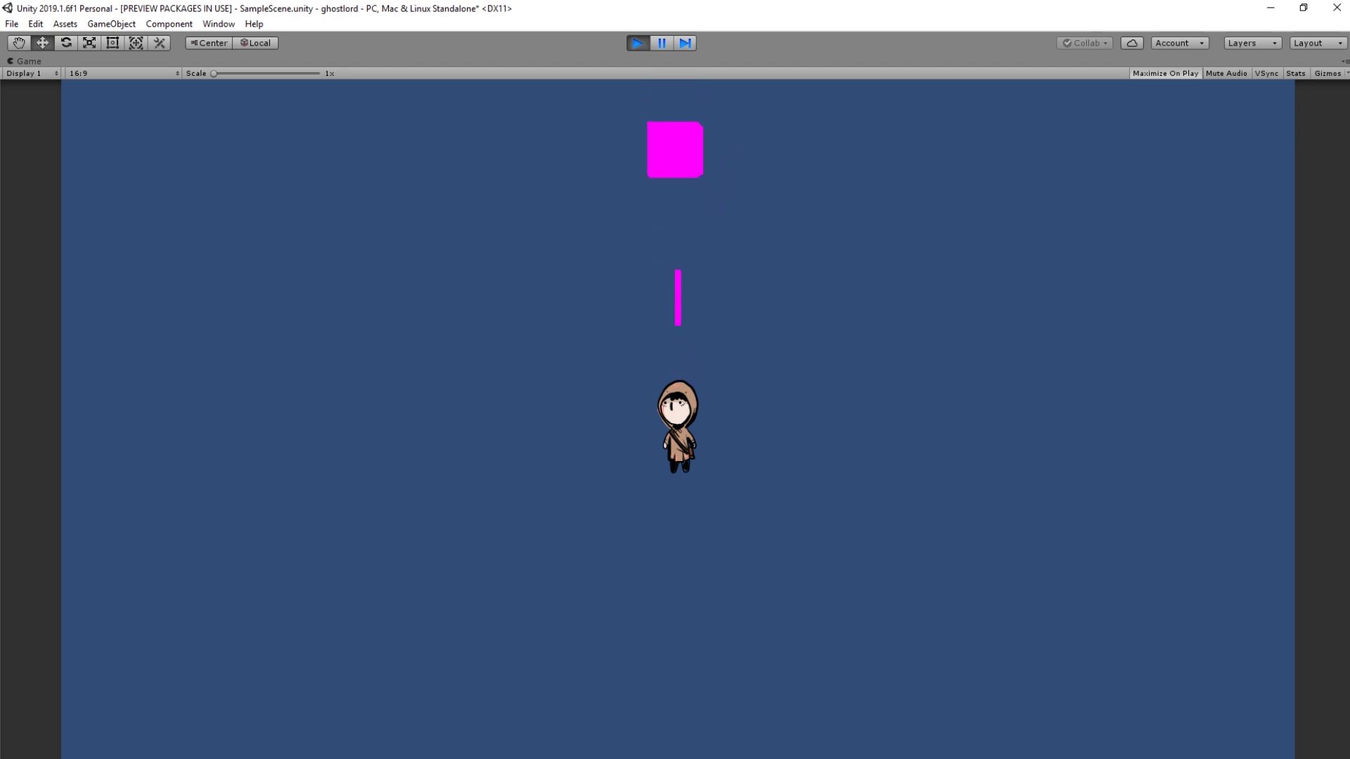